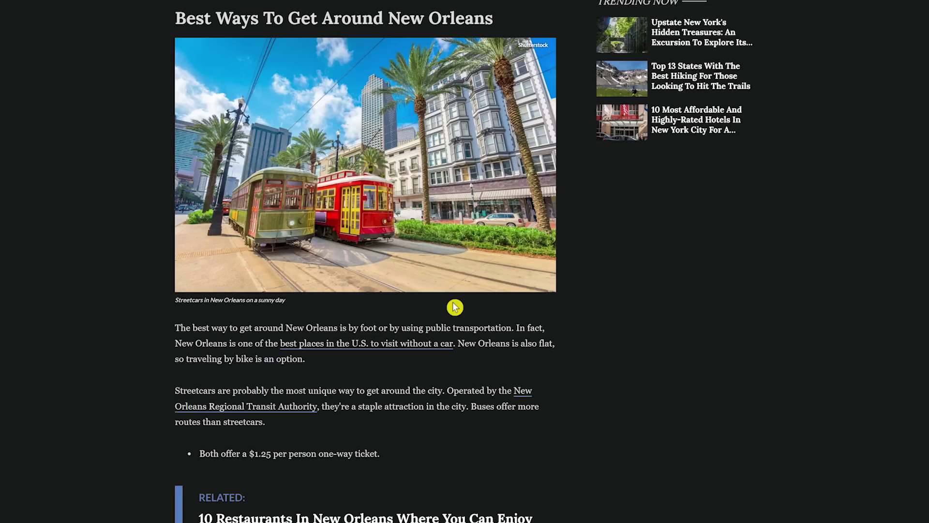
# Bring up the Save to Google Drive entries on the streetcar photo and on an article link
pyautogui.rightClick(455, 184)
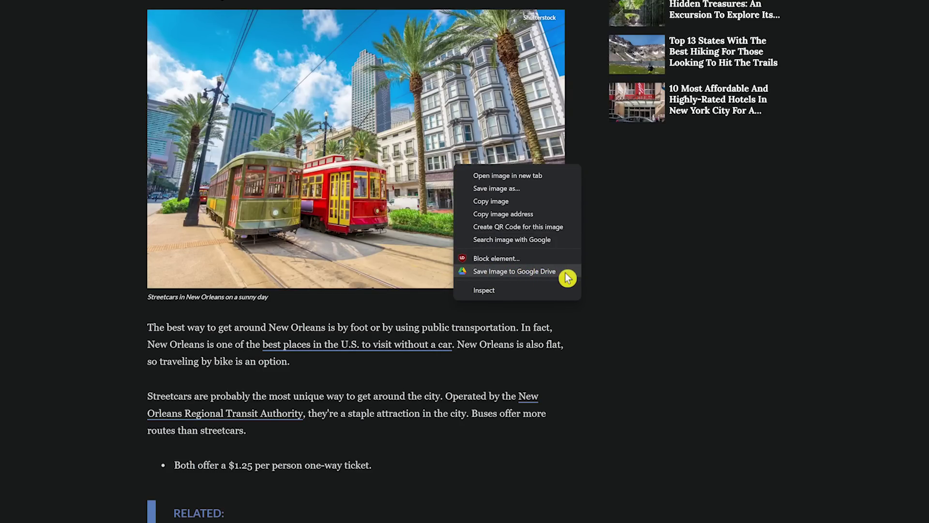
pyautogui.rightClick(393, 346)
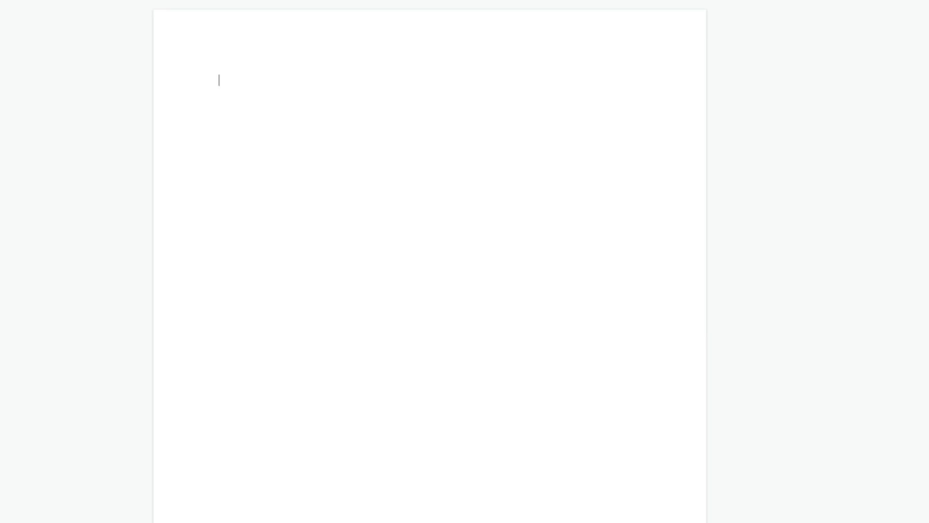
# Generate a Compose AI outline for an article about the history of Mardi Gras in New Orleans
pyautogui.write('//')
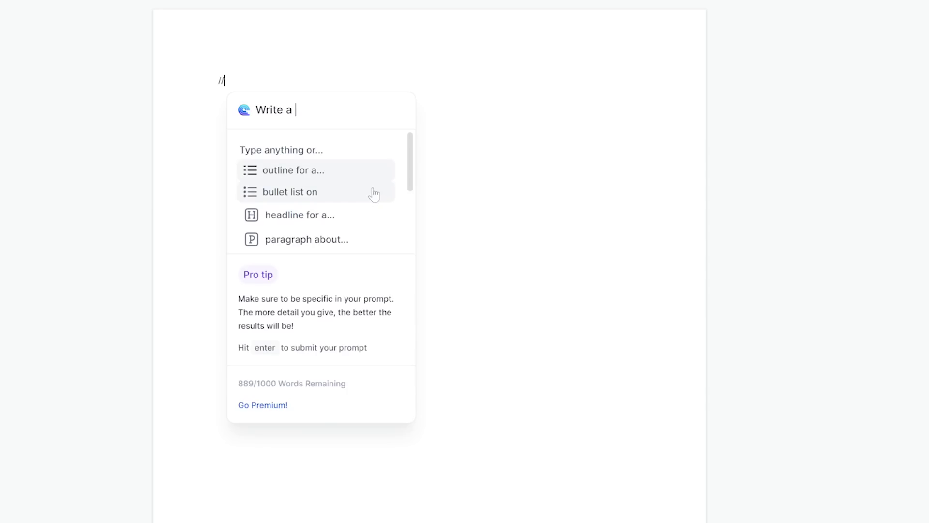
pyautogui.scroll(-3, 374, 195)
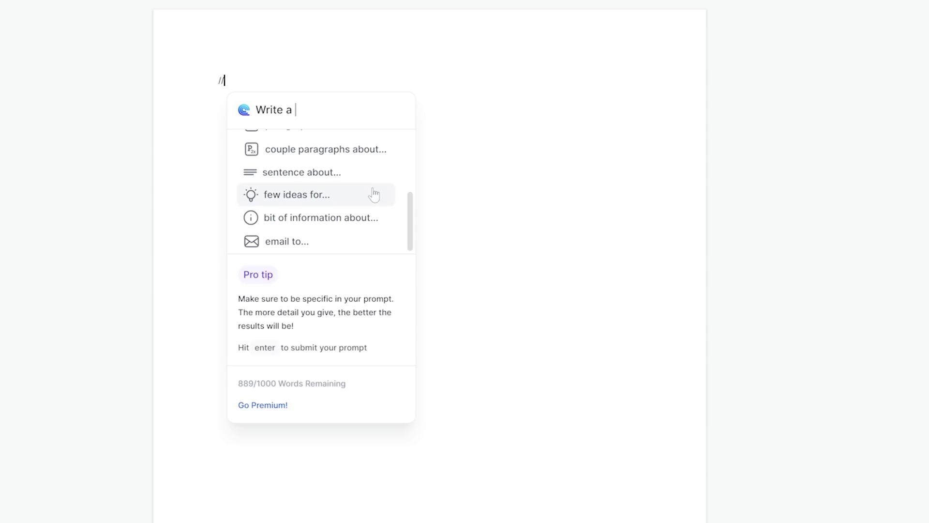
pyautogui.scroll(3, 374, 195)
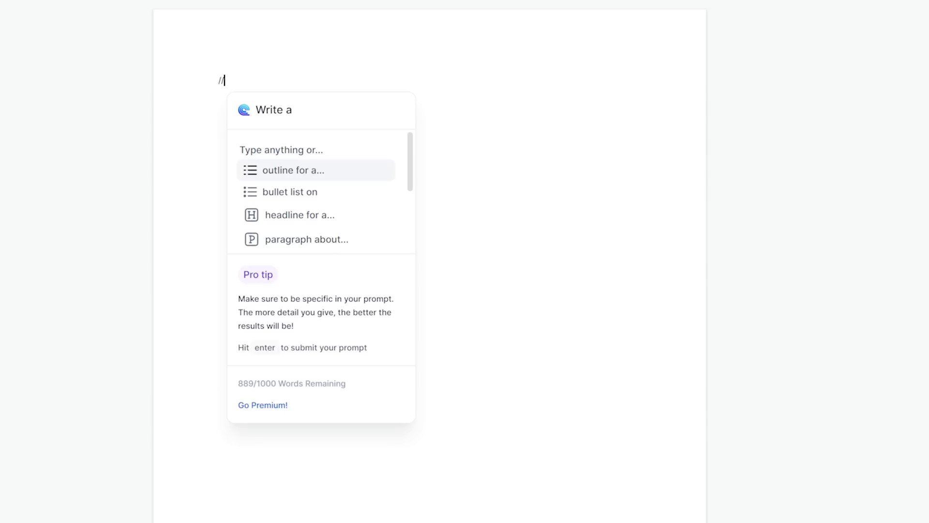
pyautogui.press('Return')
pyautogui.write('n article')
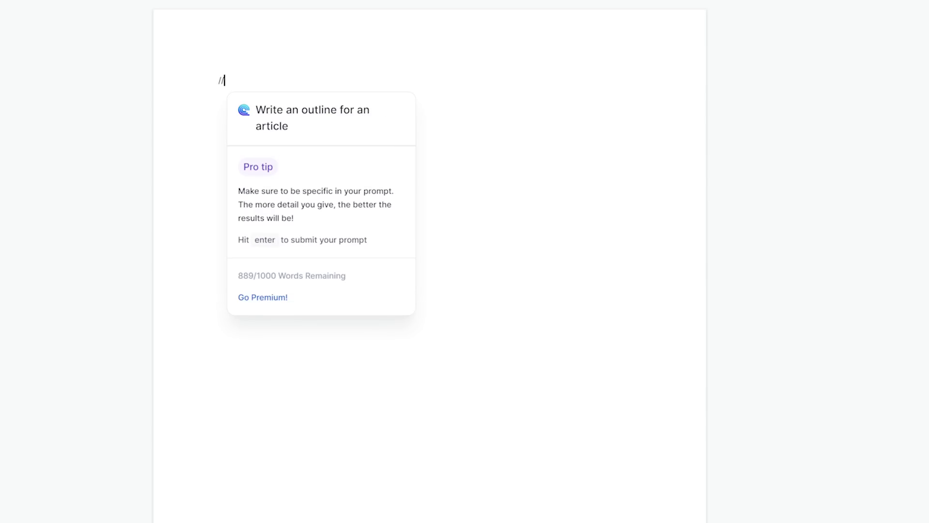
pyautogui.write(' about the history of Mardi Gras in New Orleans')
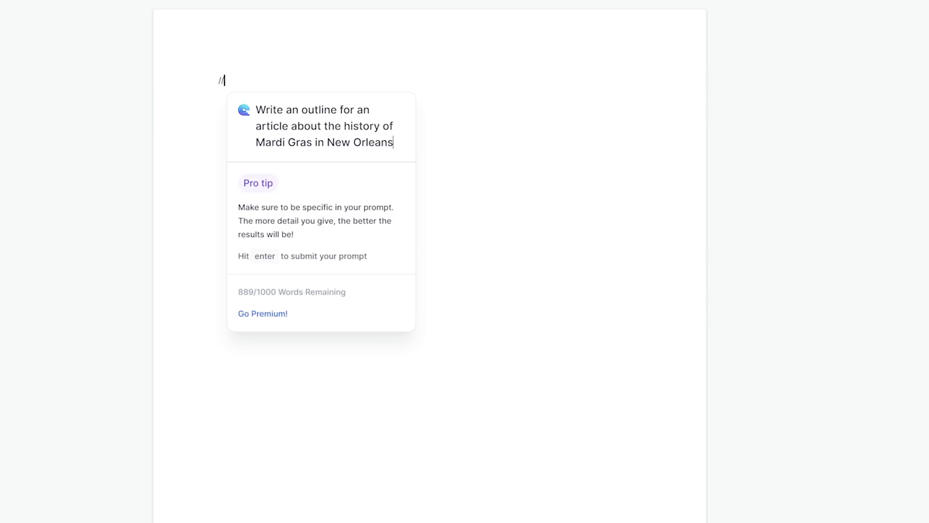
pyautogui.press('Return')
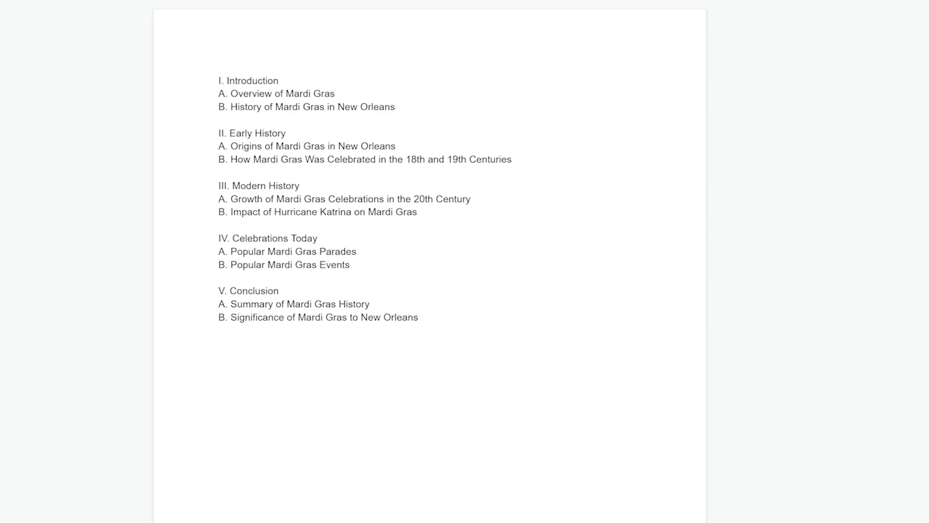
# Add an empty line below the 'Overview of Mardi Gras' outline point
pyautogui.moveTo(338, 93); pyautogui.dragTo(230, 94)
pyautogui.hotkey('ctrl', 'c')
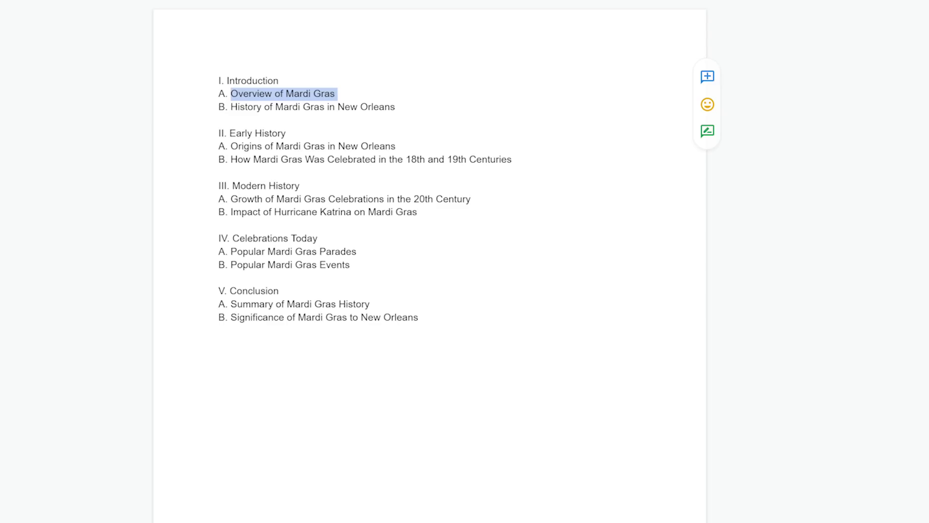
pyautogui.press('Right')
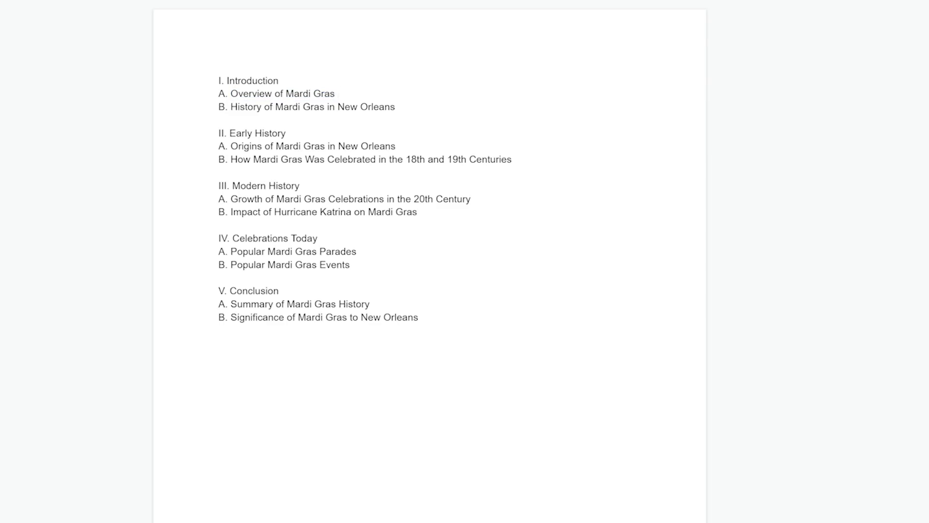
pyautogui.press('Return')
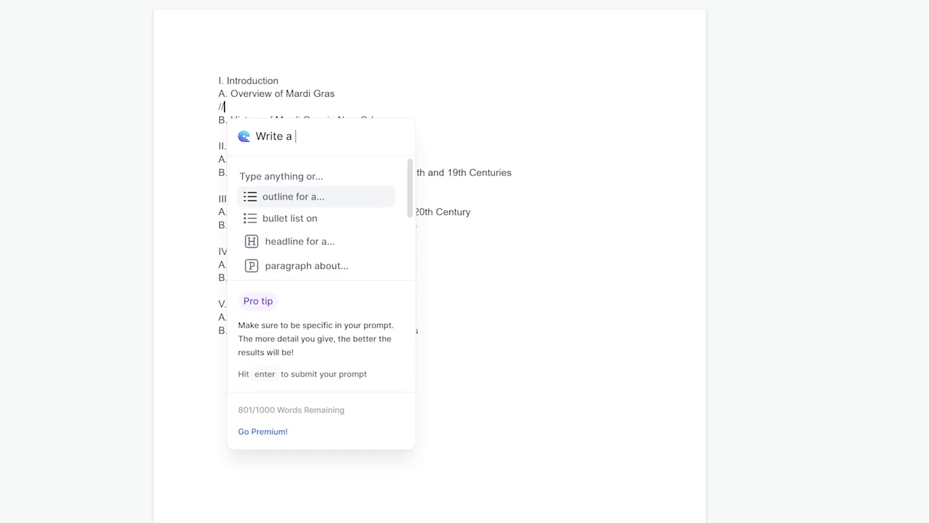
# Ask Compose AI to write an article section on the pasted topic 'Overview of Mardi Gras'
pyautogui.write('section fo')
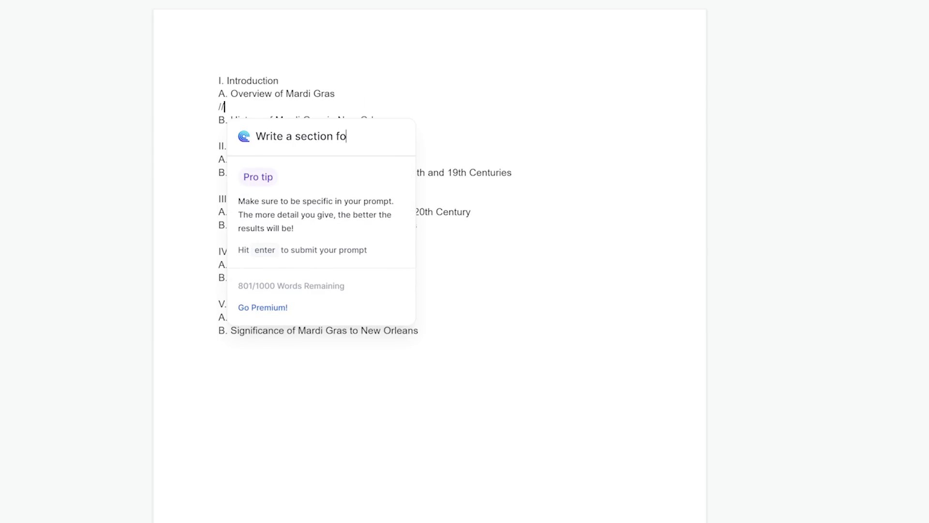
pyautogui.write('r an article with an')
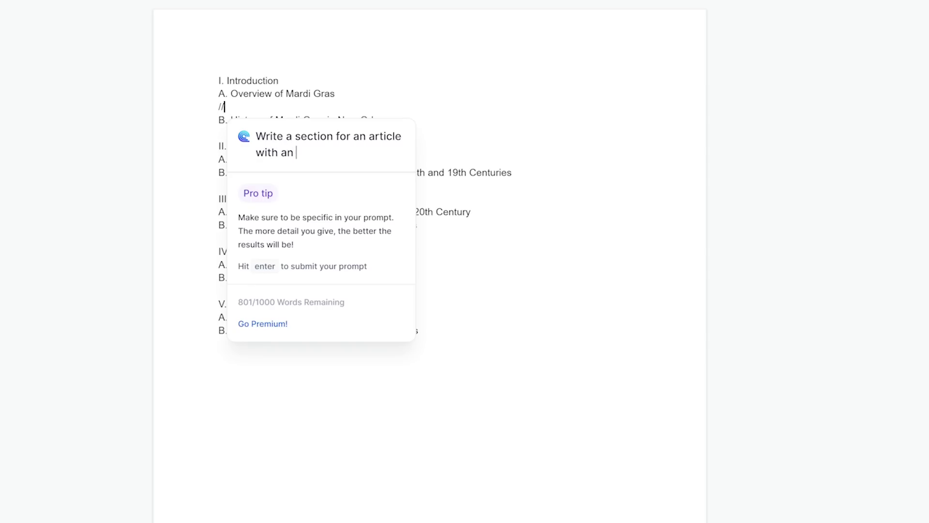
pyautogui.hotkey('ctrl', 'v')
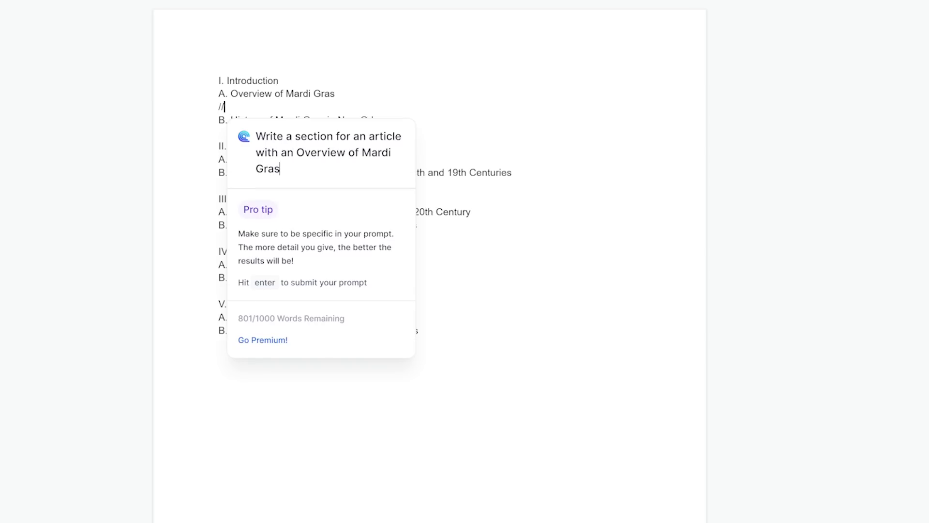
pyautogui.press('Return')
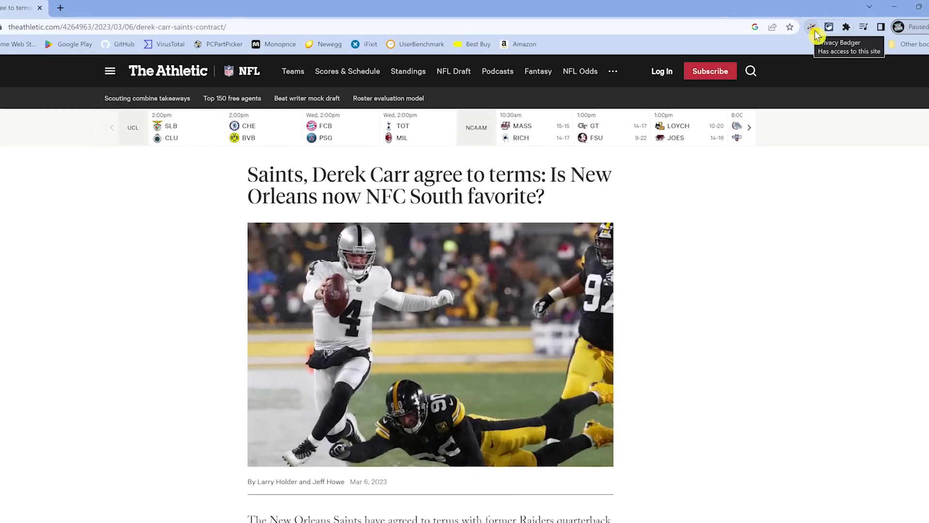
# In Privacy Badger's tracker list, switch play.google.com to Allow, then back to block cookies
pyautogui.click(802, 28)
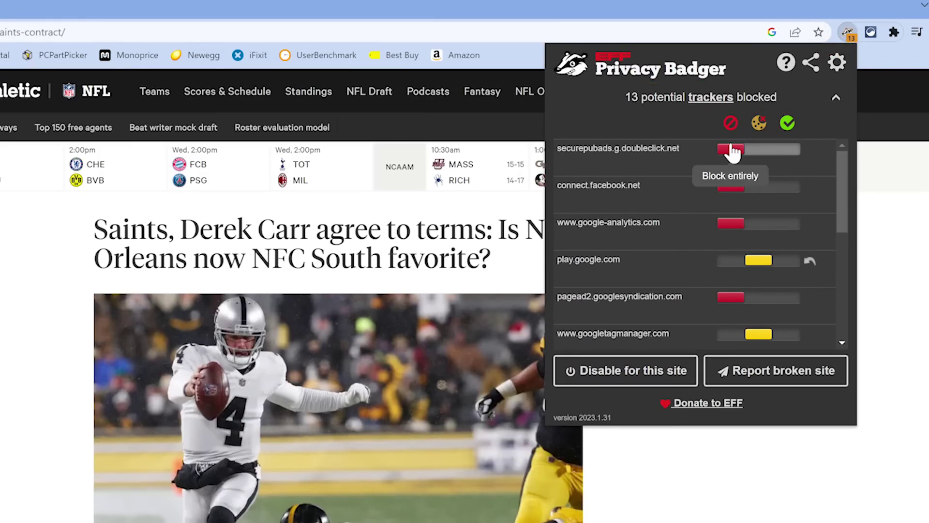
pyautogui.click(784, 264)
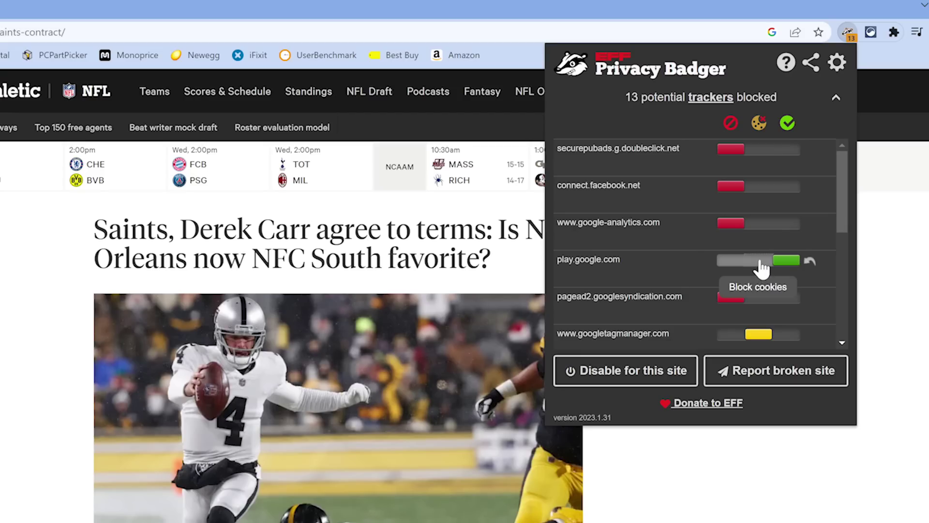
pyautogui.click(762, 264)
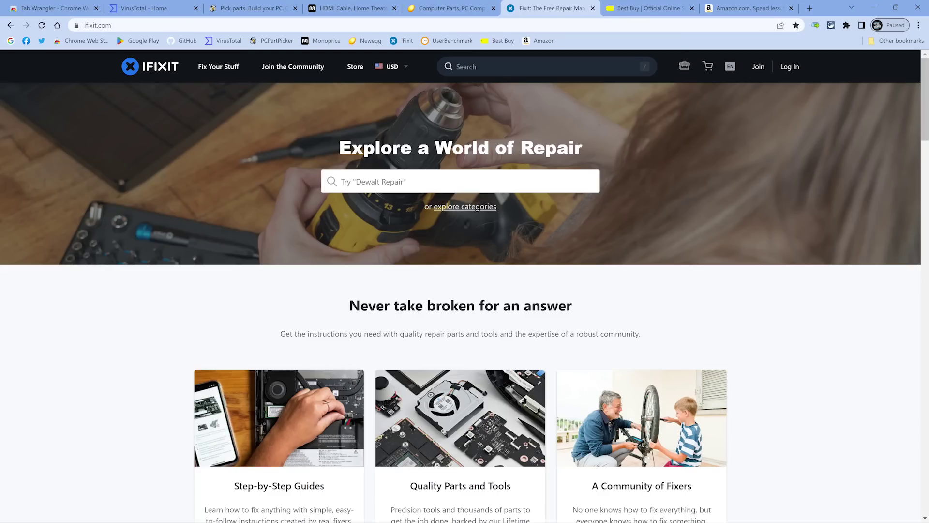
# Look over Tab Wrangler's closed-tabs list and then its Tab Lock list
pyautogui.click(816, 25)
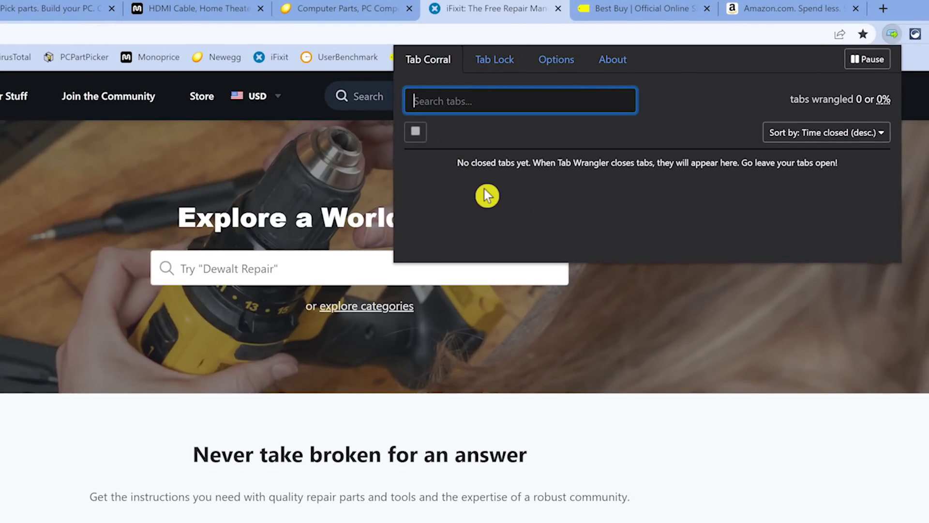
pyautogui.click(481, 67)
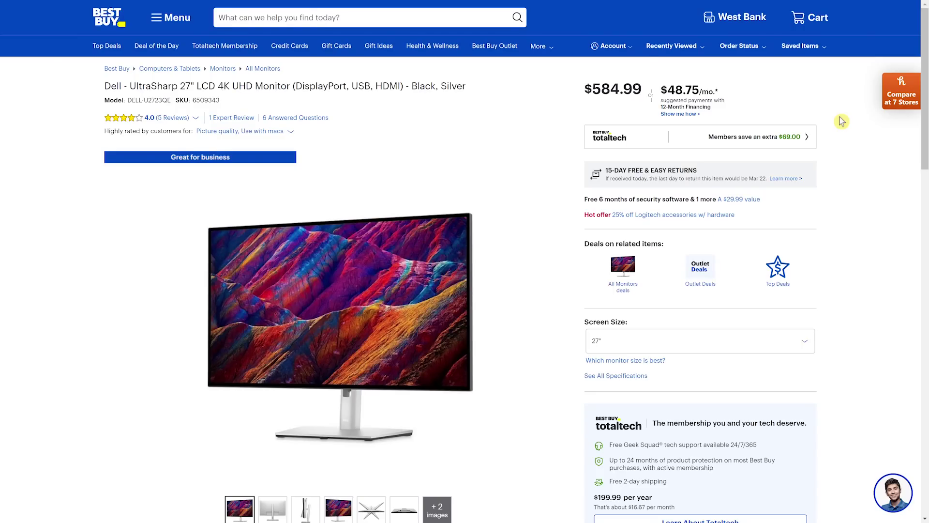
# Review Honey's price trend for the Dell UltraSharp monitor and compare its price at 7 stores
pyautogui.click(888, 100)
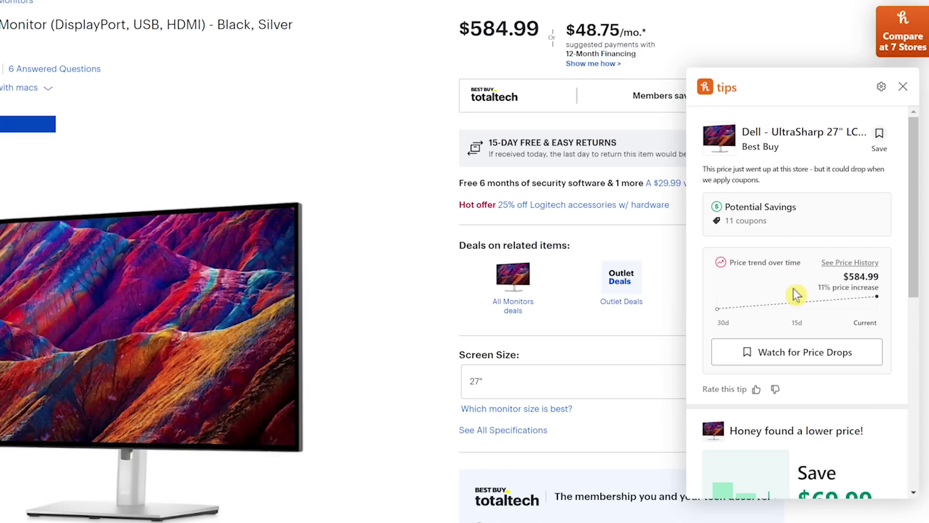
pyautogui.scroll(-4, 796, 294)
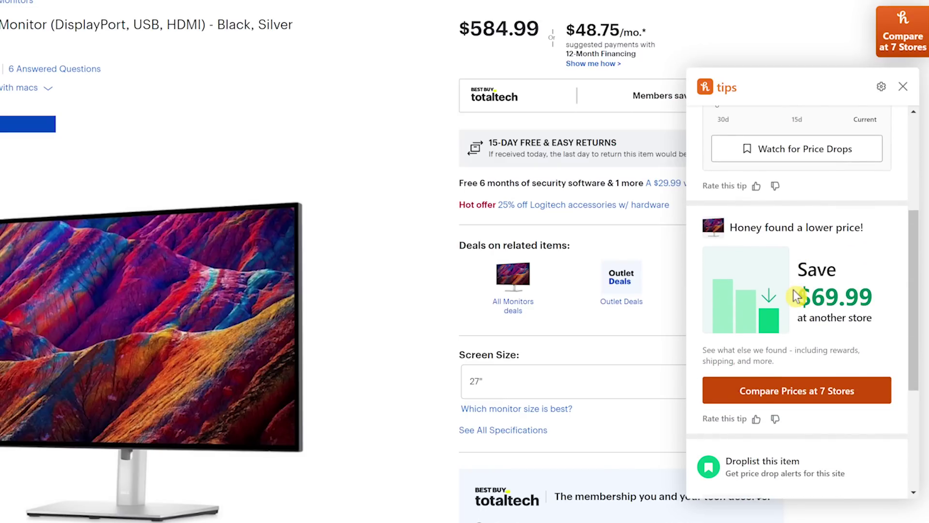
pyautogui.click(792, 394)
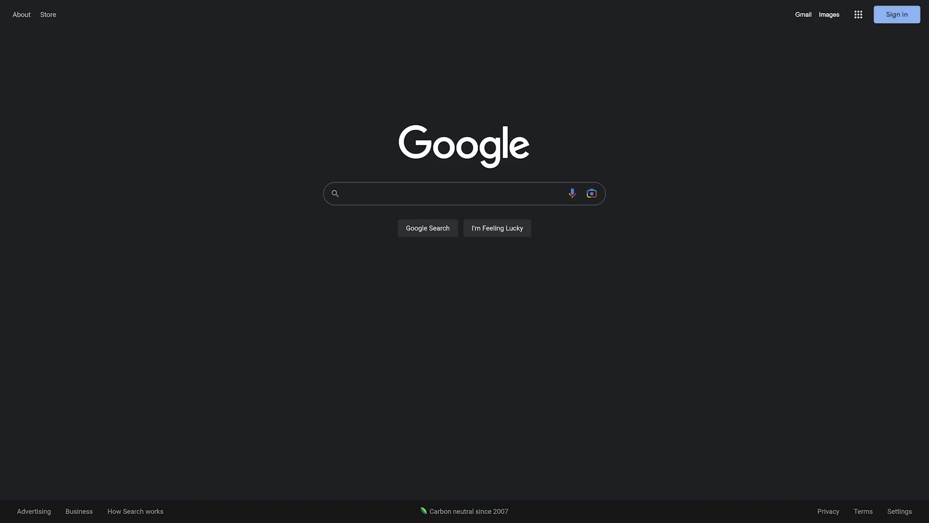
# Search Google for 'electric bikes under 1000' and add all five Keyword Surfer ideas to the collection
pyautogui.click(346, 193)
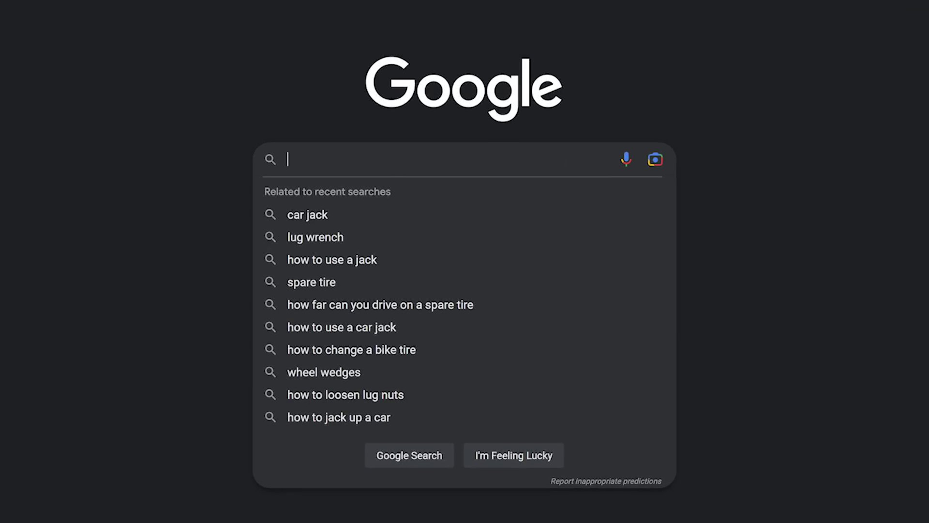
pyautogui.write('electric ')
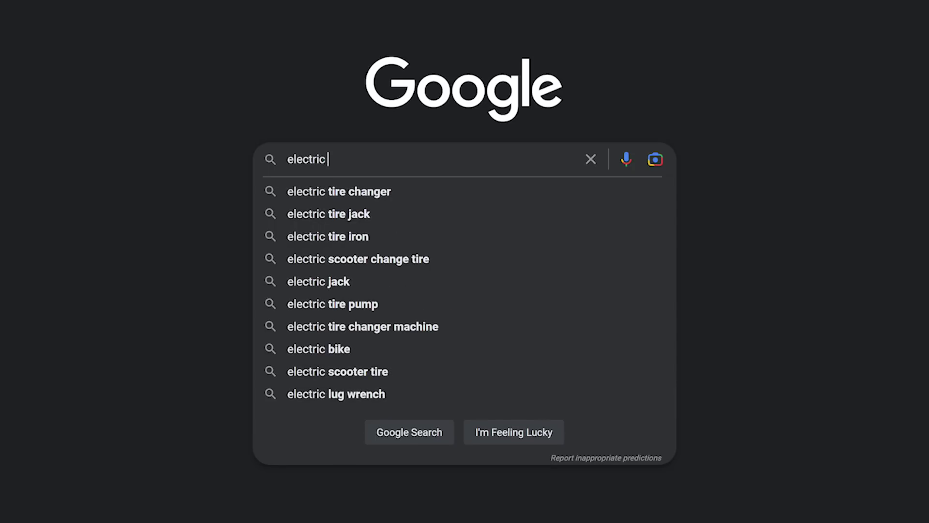
pyautogui.write('bikes under 1000')
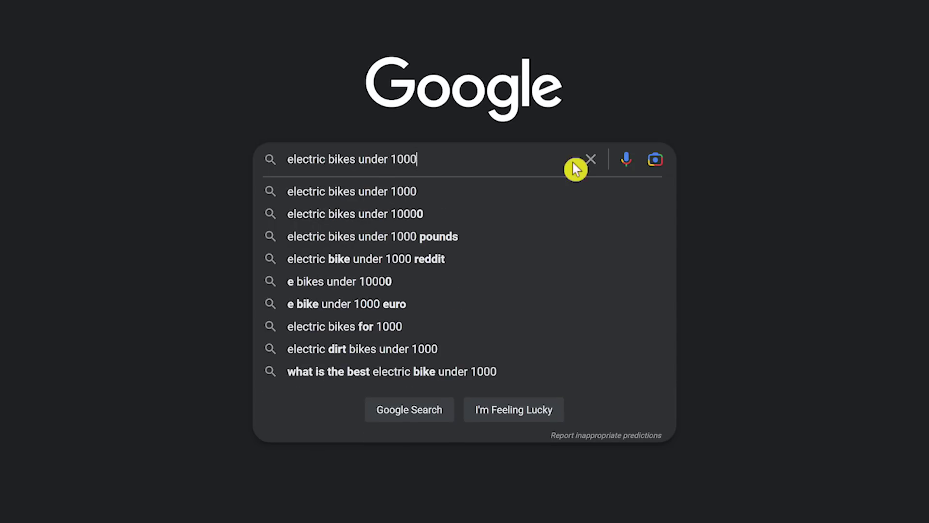
pyautogui.press('Return')
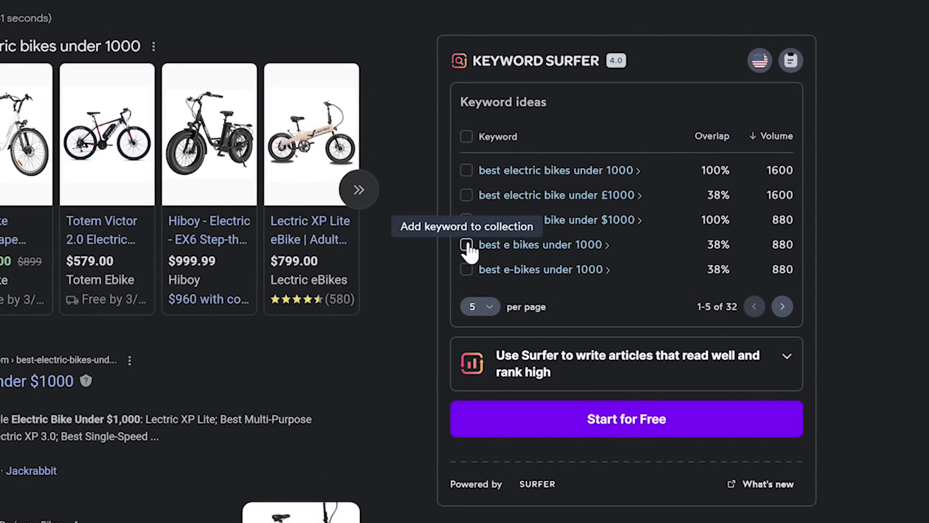
pyautogui.click(467, 136)
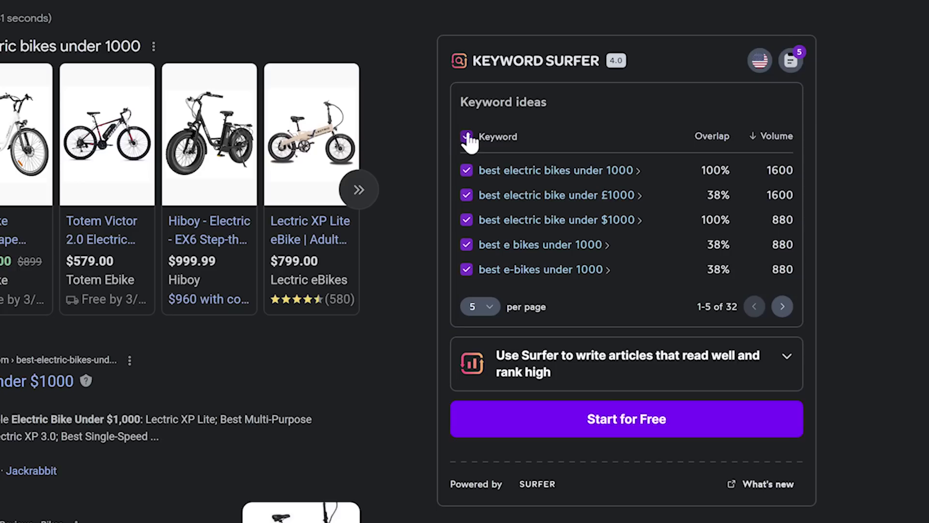
pyautogui.click(755, 62)
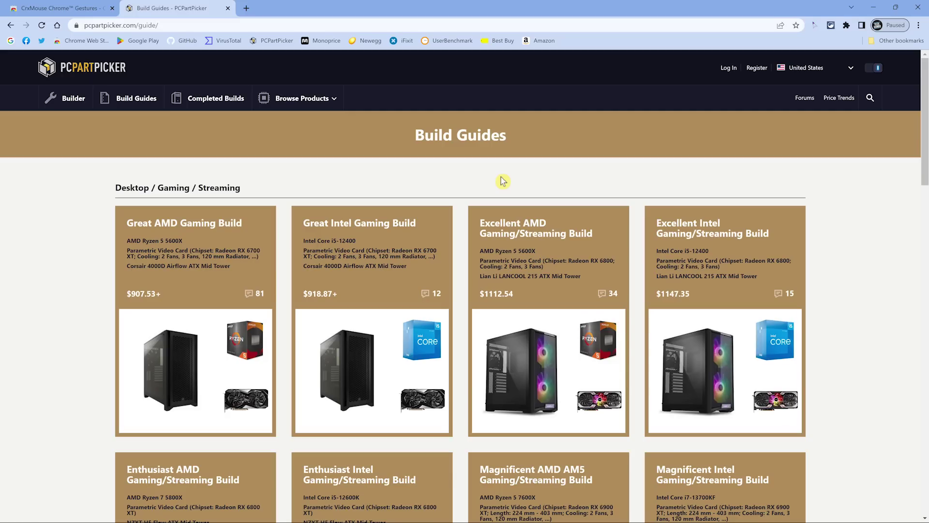
# Use right-drag gestures to go Back, Forward, and scroll down the PCPartPicker build guides
pyautogui.moveTo(501, 178); pyautogui.dragTo(450, 182)
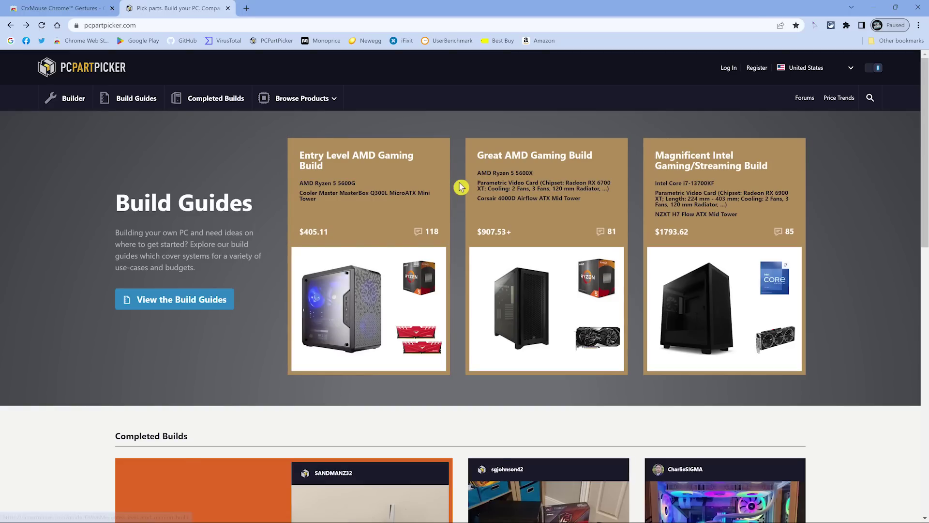
pyautogui.moveTo(460, 188); pyautogui.dragTo(515, 180)
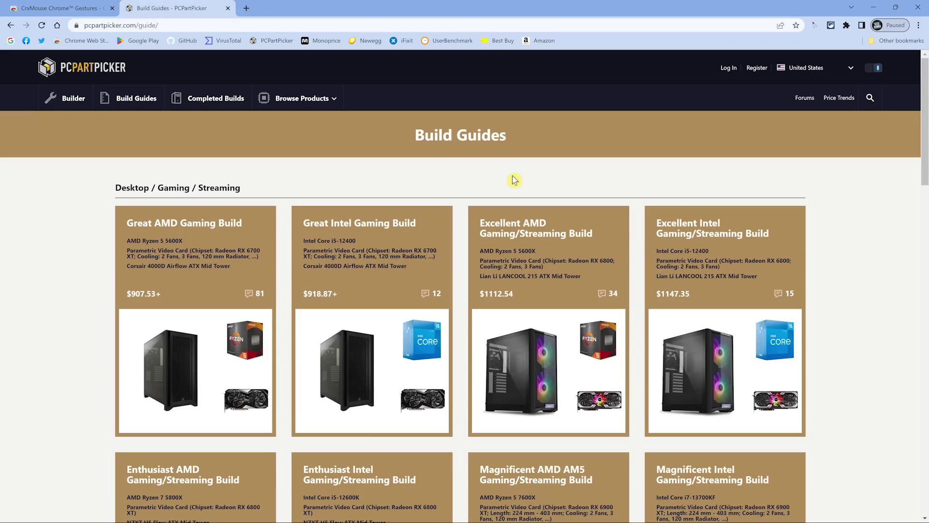
pyautogui.moveTo(514, 180)
pyautogui.mouseDown()
pyautogui.moveTo(512, 214)
pyautogui.moveTo(555, 215)
pyautogui.mouseUp()
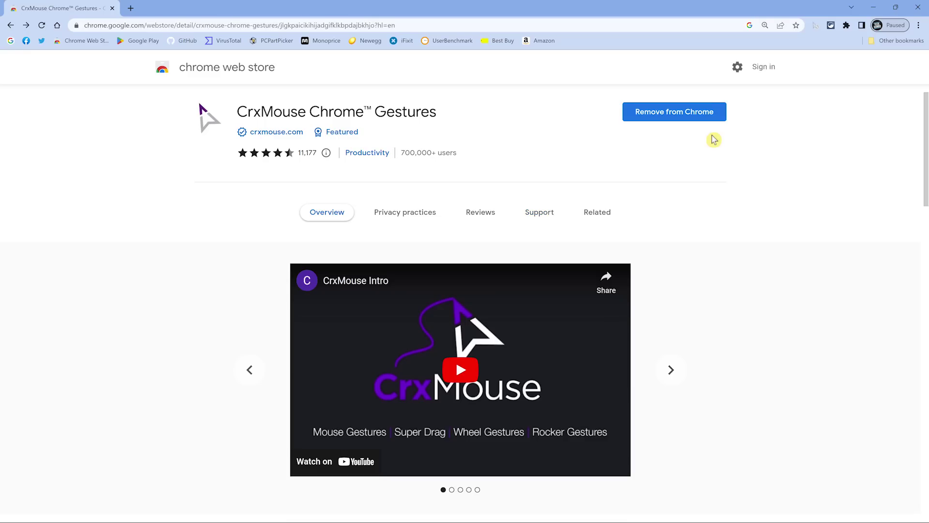
# Open the CrxMouse settings and scroll through its Active Gestures list
pyautogui.click(817, 28)
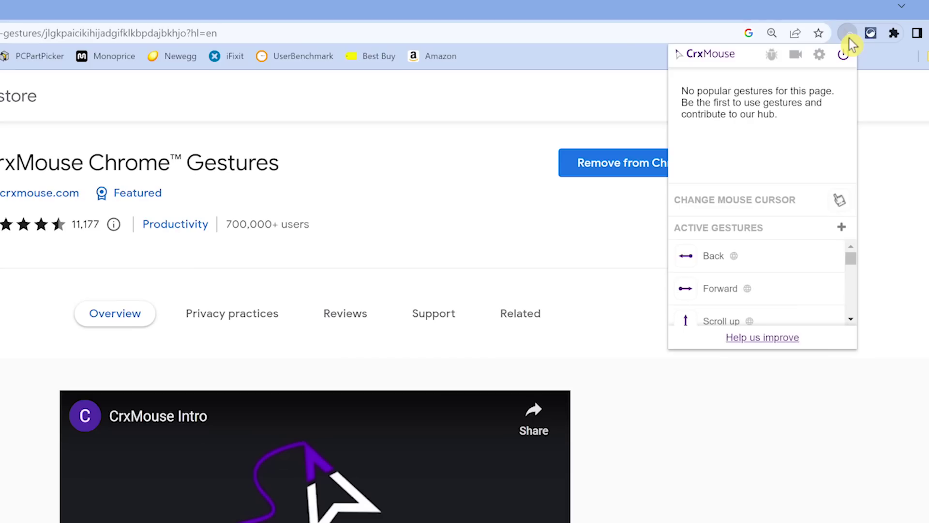
pyautogui.moveTo(825, 260)
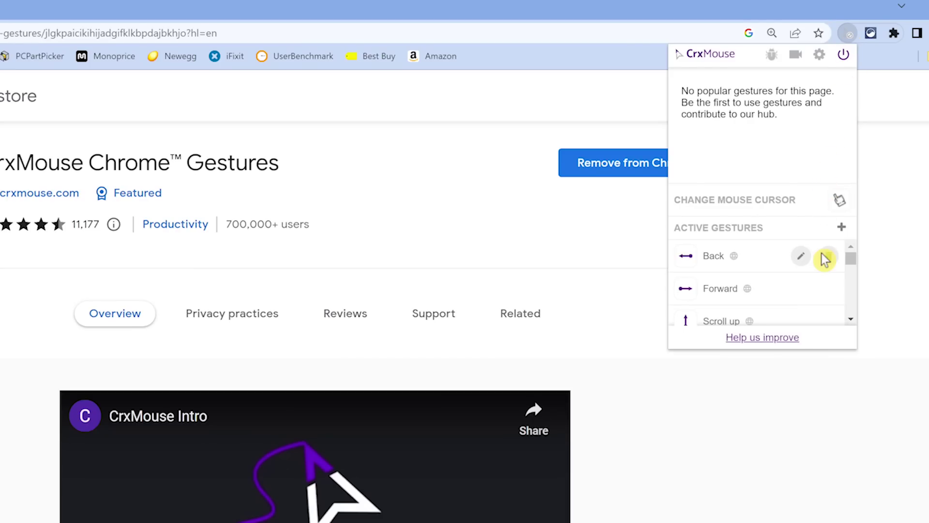
pyautogui.scroll(-6, 824, 260)
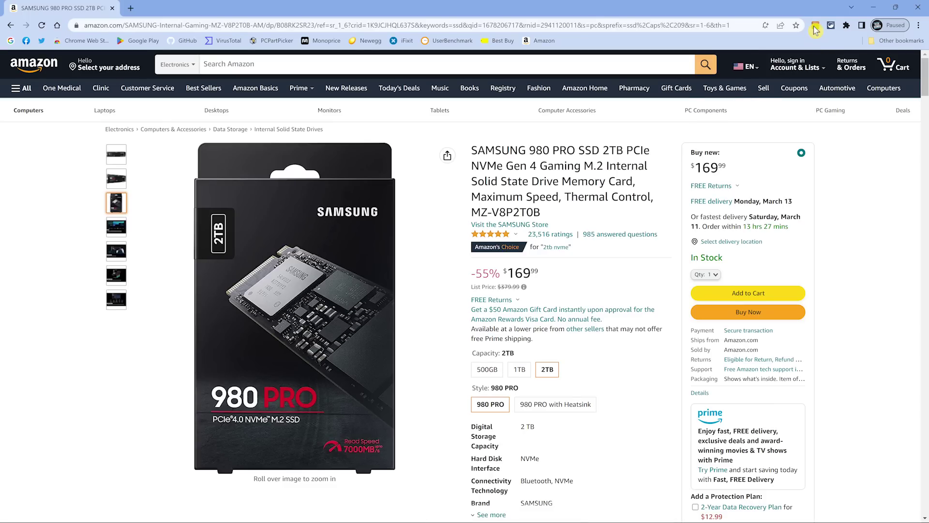
# Show the Samsung 980 PRO SSD's Camelizer price chart for 1 Month, then All Time
pyautogui.click(816, 28)
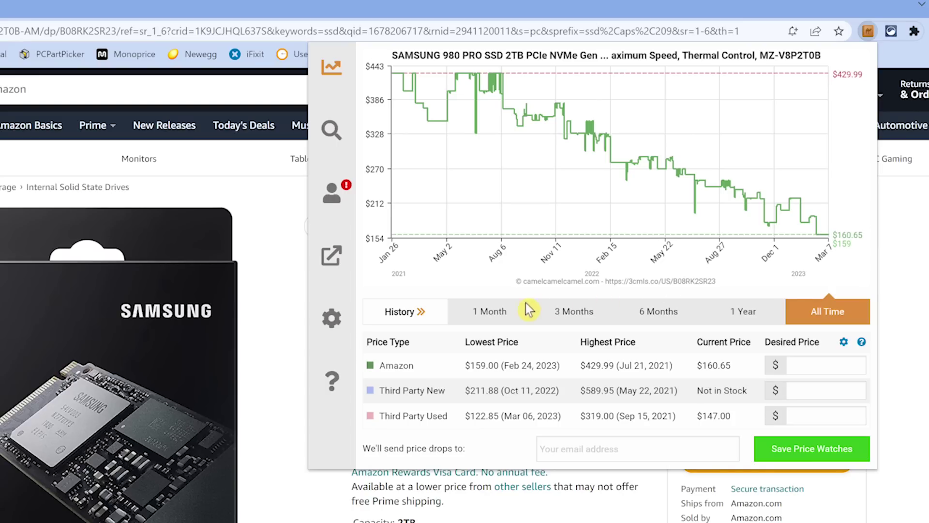
pyautogui.click(492, 318)
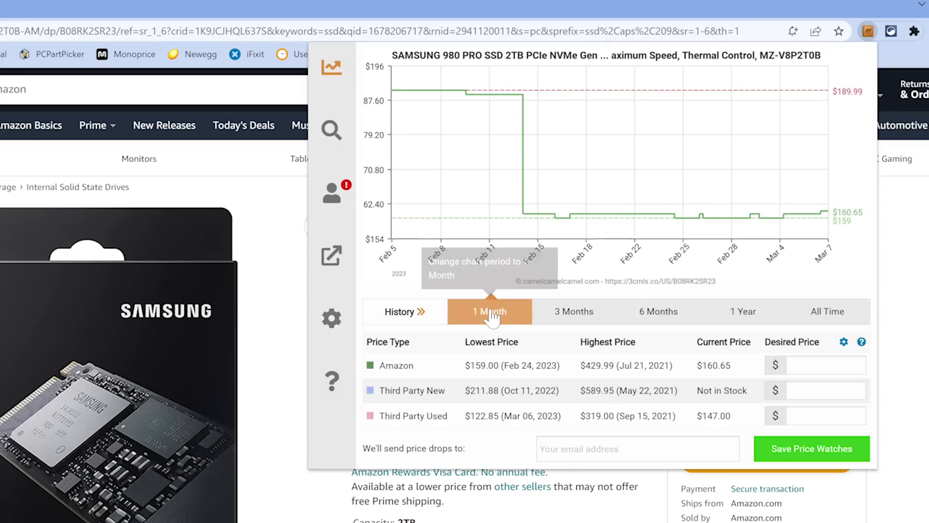
pyautogui.click(827, 311)
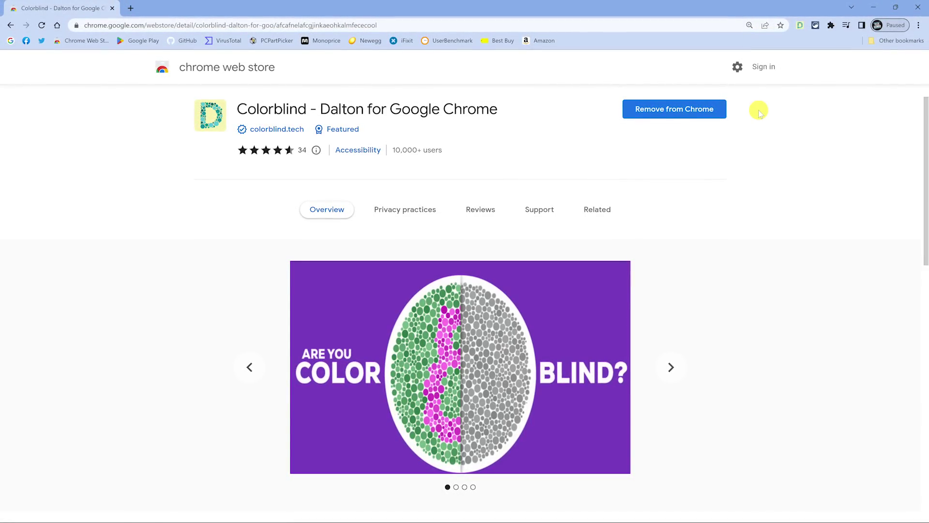
# In Dalton's colorblind settings, lower Tritanomaly's colour adjustment slightly and adjust its severity slider
pyautogui.click(800, 26)
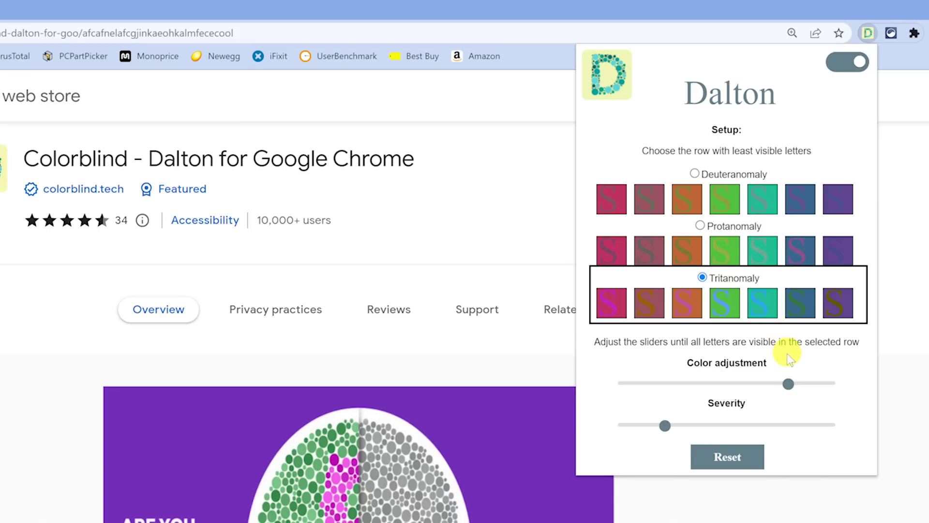
pyautogui.click(789, 385)
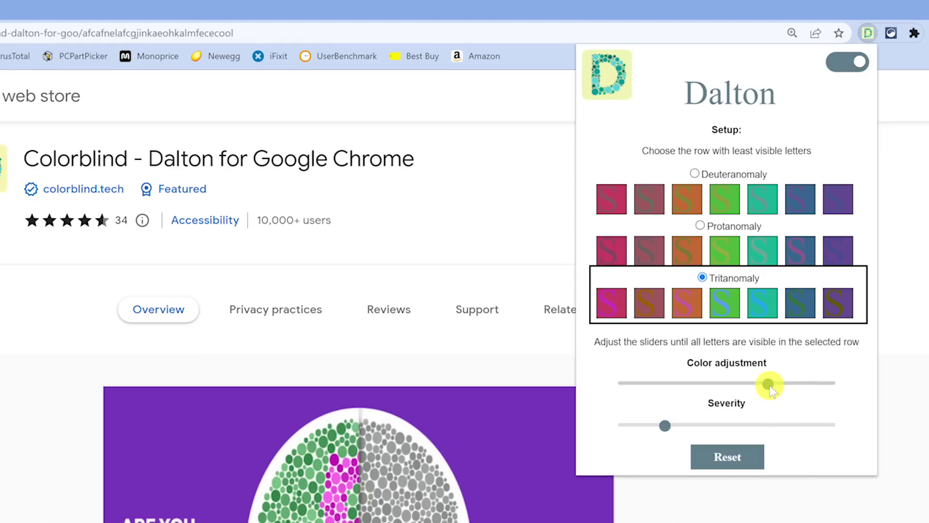
pyautogui.click(667, 426)
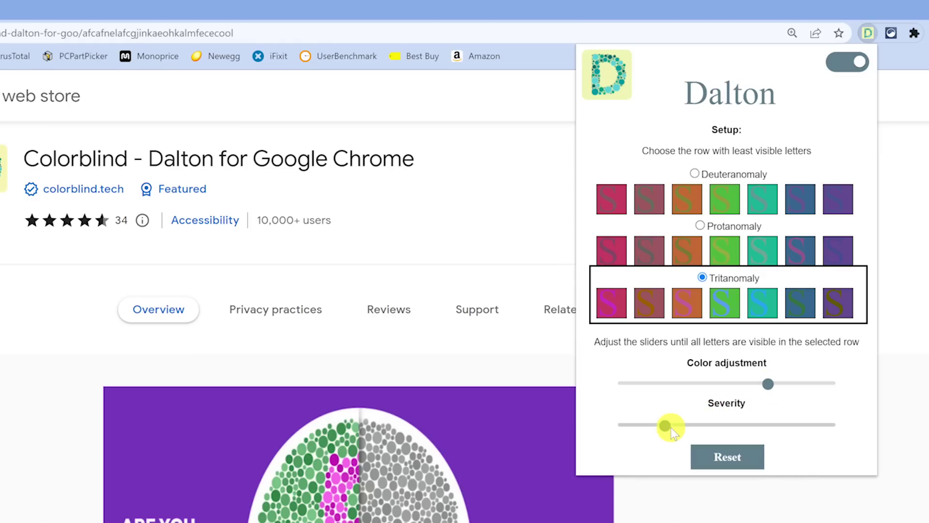